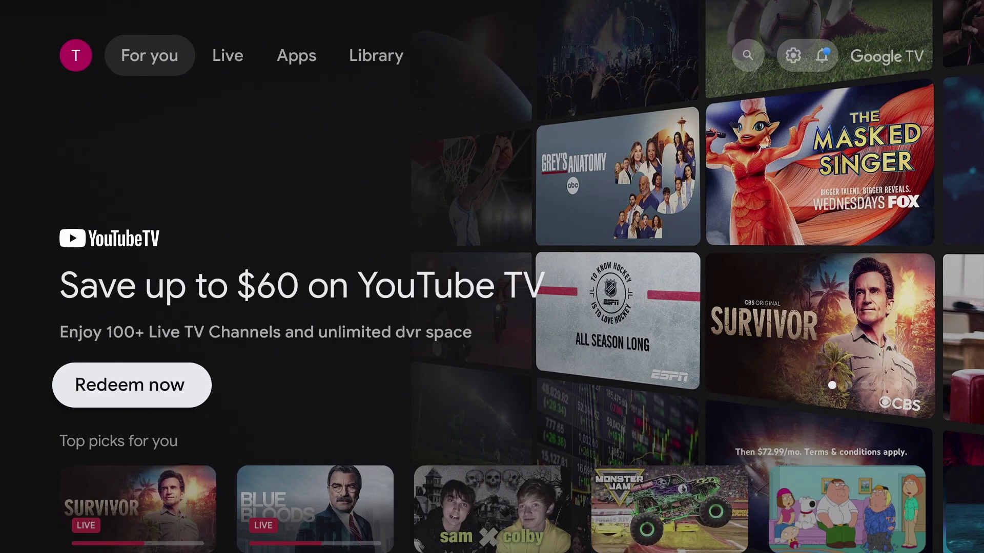
Step: In Amazon Luna, open Fortnite from Continue Playing and start it with Play Now
key("Down")
key("Down")
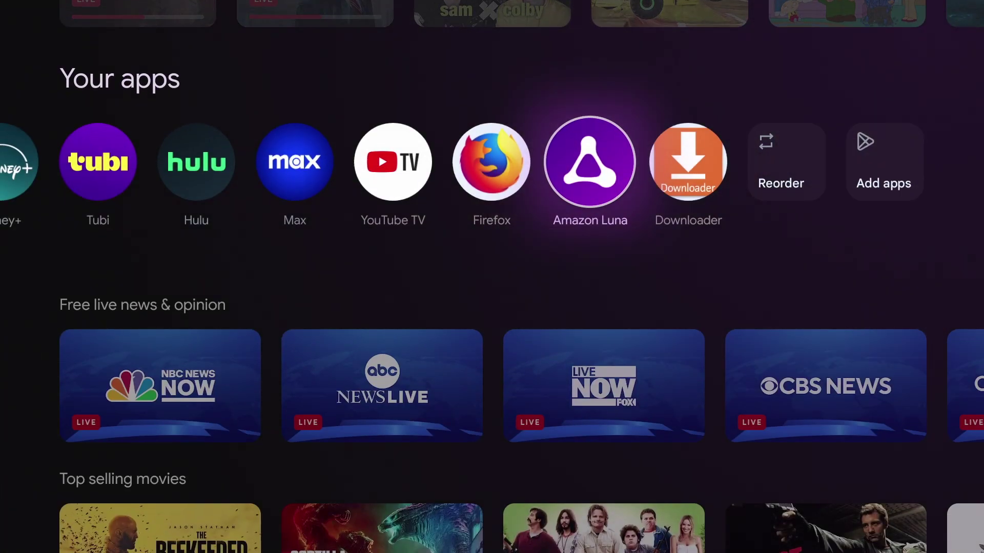
key("Return")
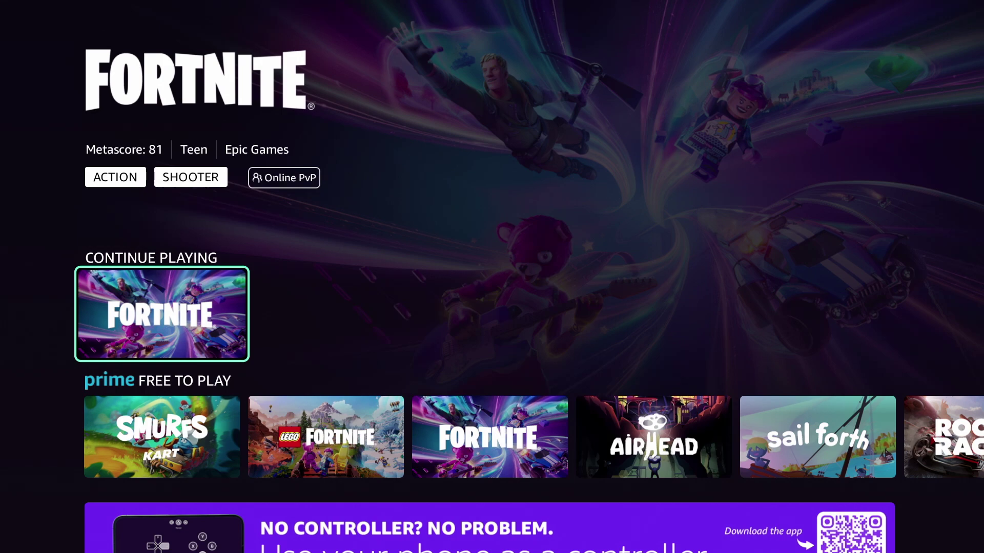
key("Return")
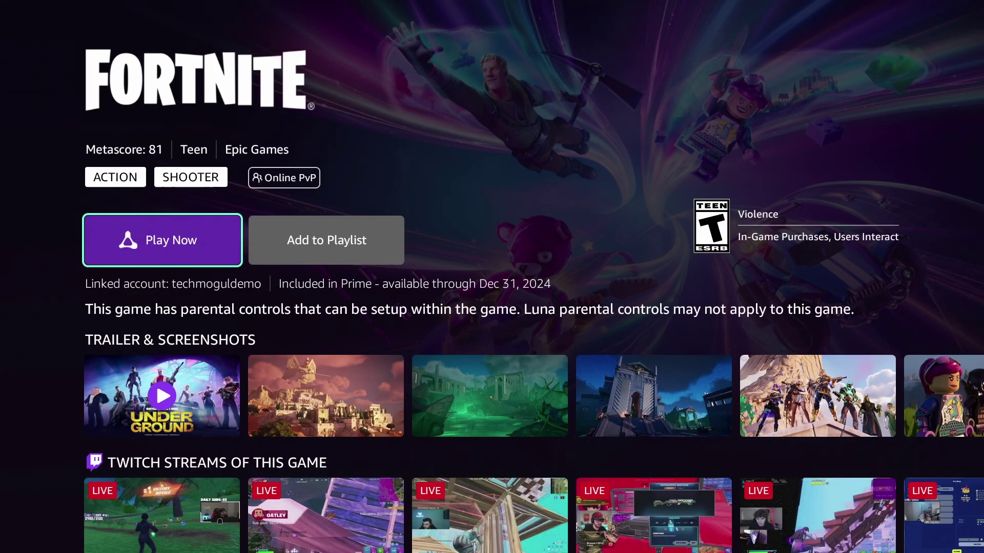
key("Return")
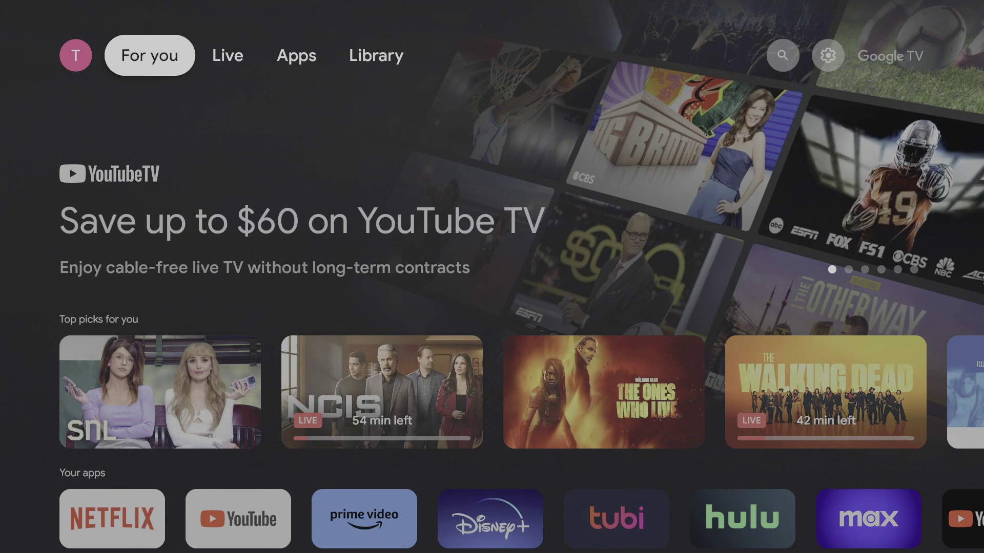
Step: Go to Settings > System > About
key("Right")
key("Right")
key("Right")
key("Right")
key("Right")
key("Return")
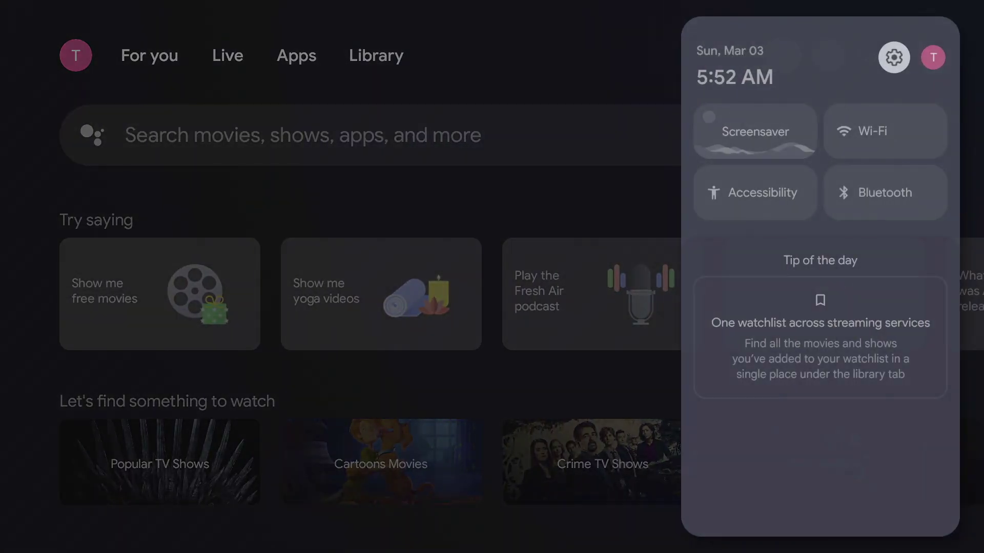
key("Return")
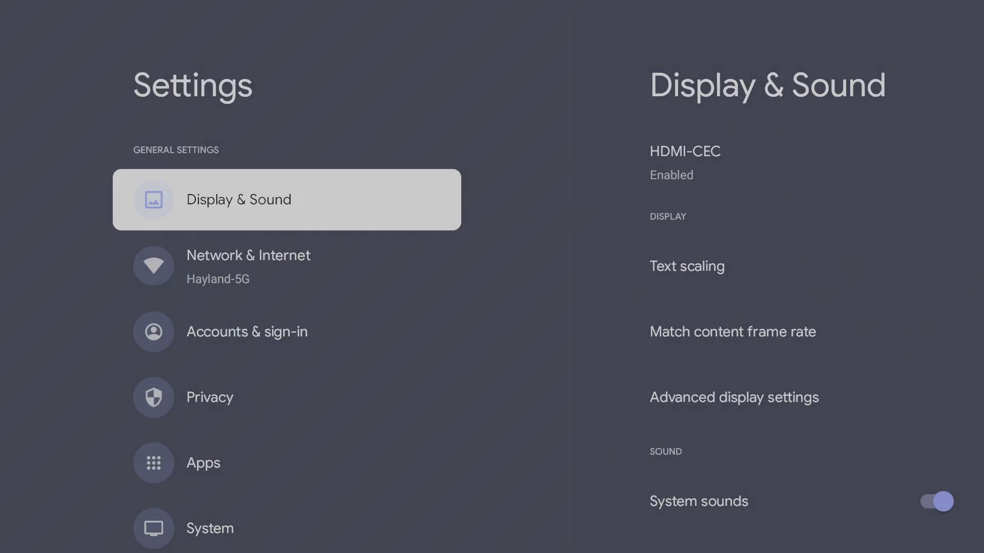
key("Down")
key("Down")
key("Down")
key("Down")
key("Down")
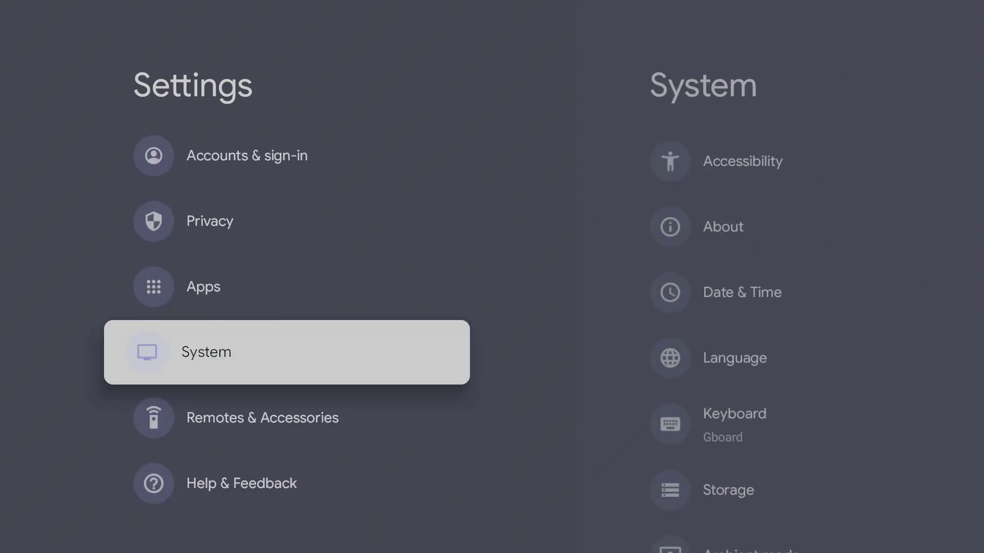
key("Return")
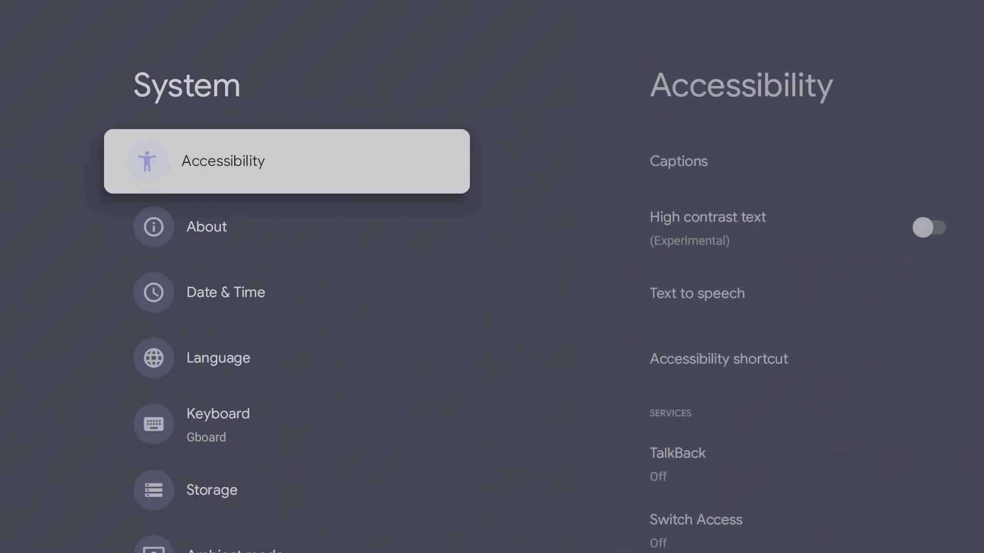
key("Down")
key("Return")
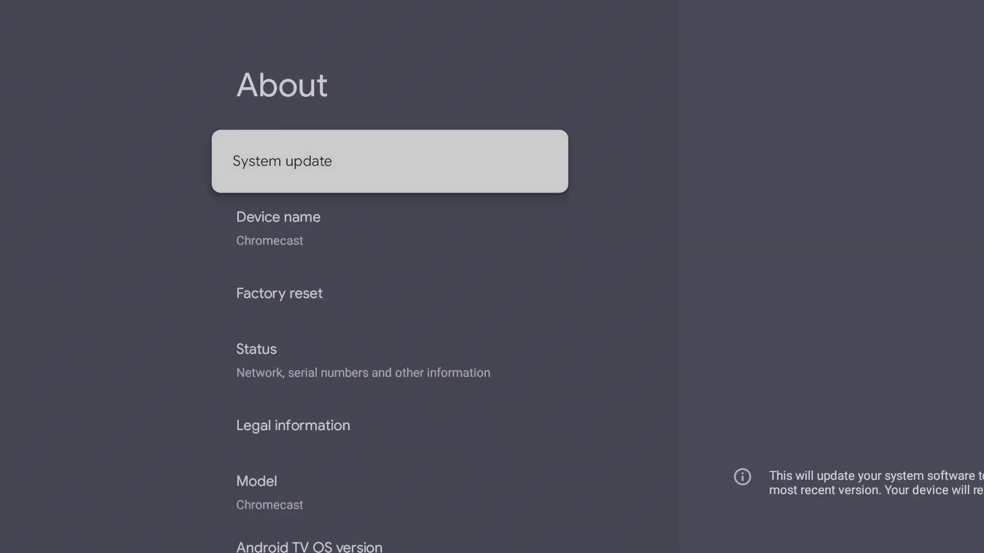
Step: Select the Android TV OS build entry repeatedly to unlock developer mode
key("Down")
key("Down")
key("Down")
key("Down")
key("Down")
key("Down")
key("Down")
key("Down")
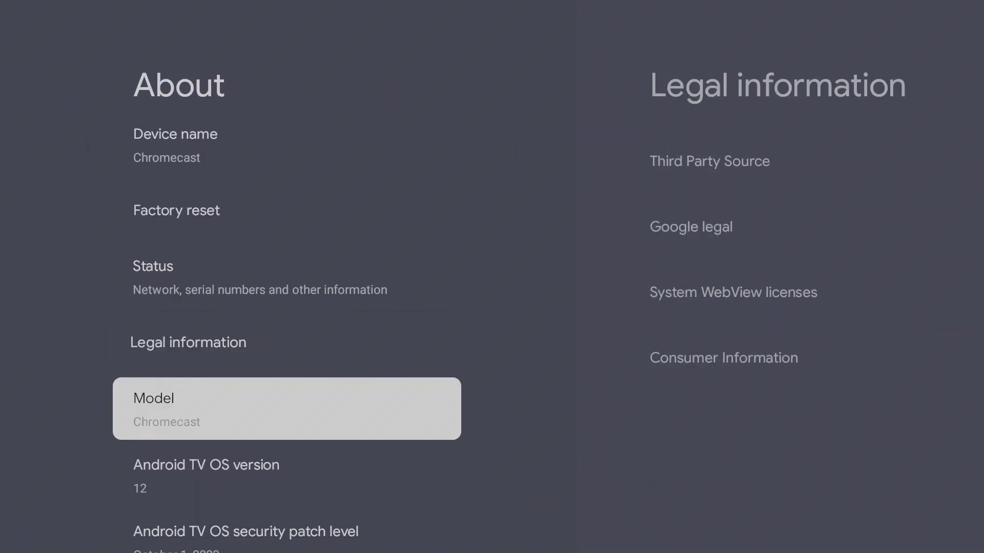
key("Down")
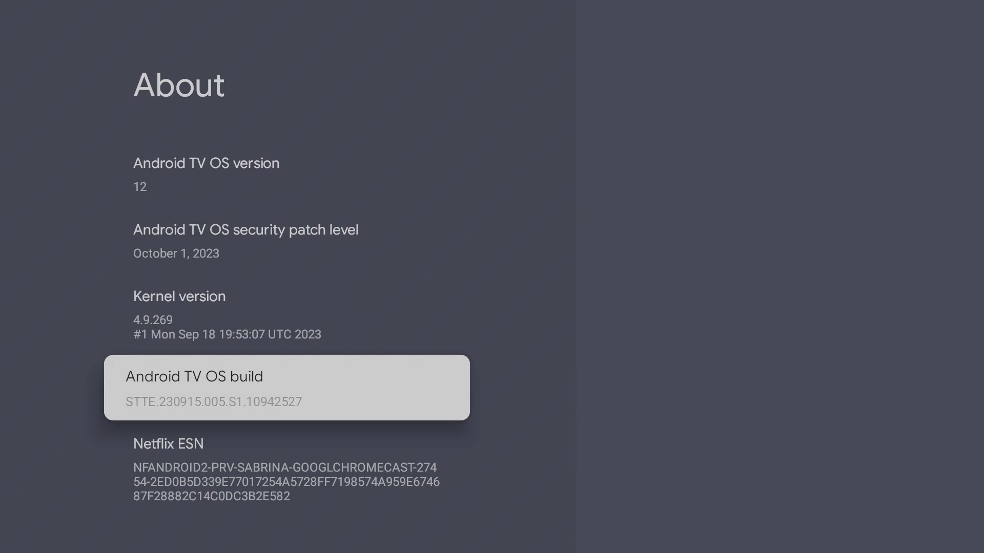
key("Return")
key("Return")
key("Return")
key("Return")
key("Return")
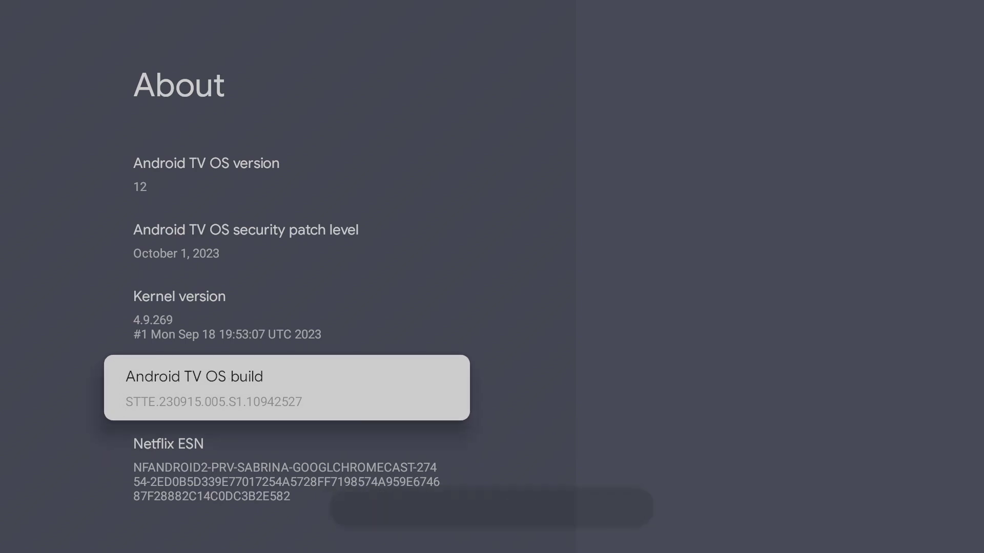
key("Return")
key("Return")
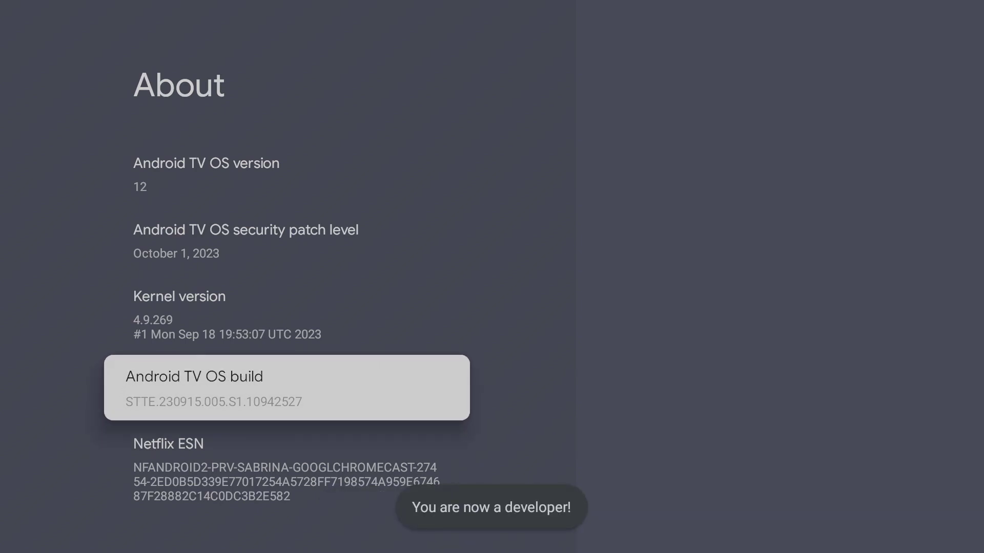
Step: Check that Developer options now appears in the System list, then return to the Google TV home
key("Escape")
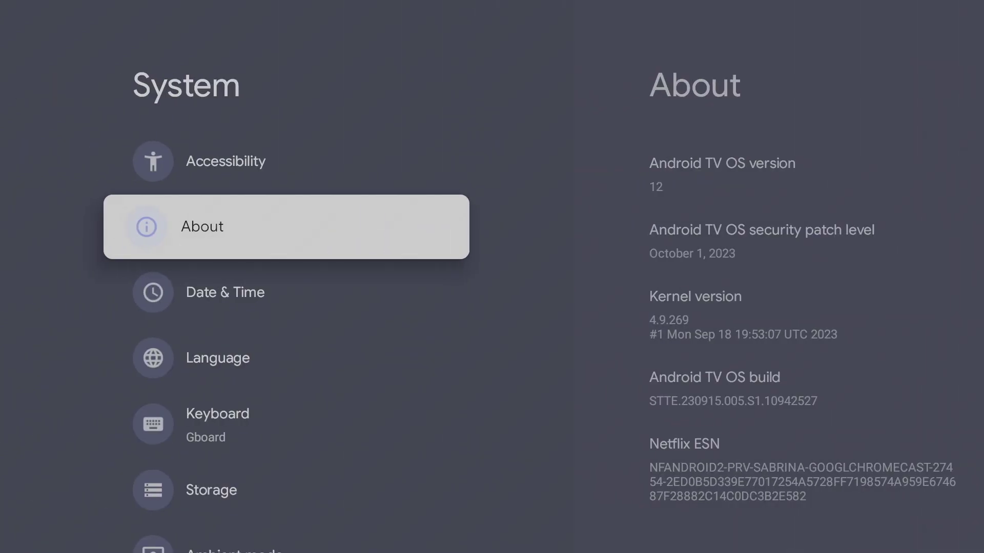
key("Down")
key("Down")
key("Down")
key("Down")
key("Down")
key("Down")
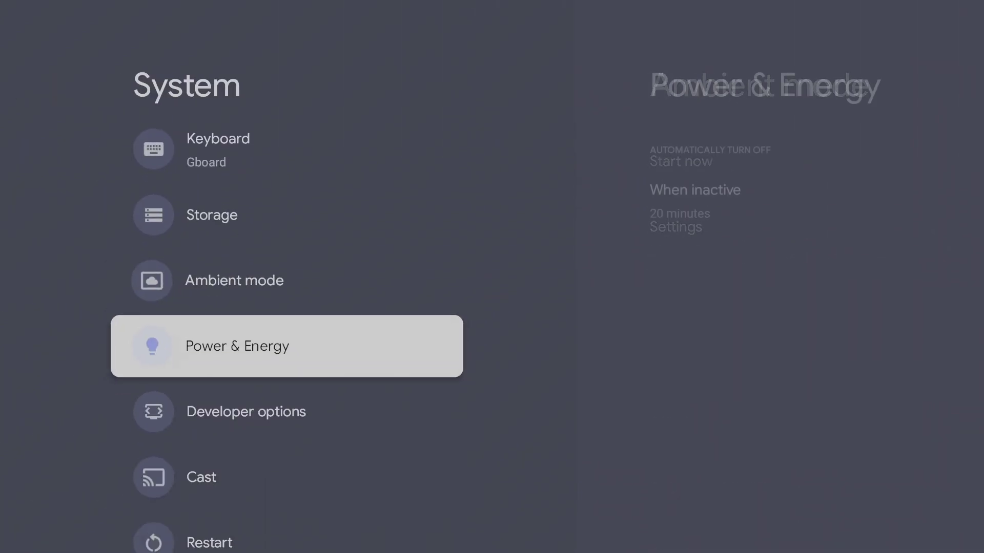
key("Down")
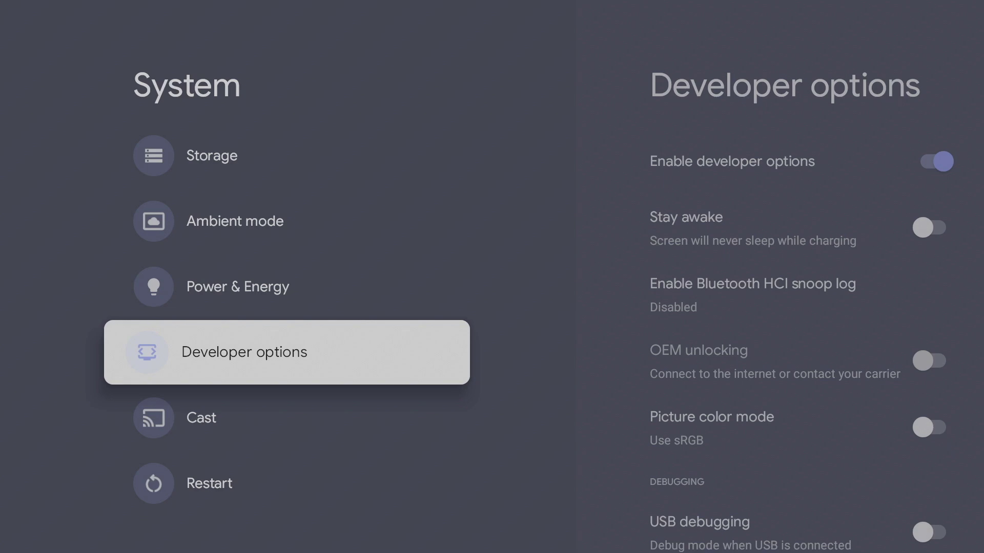
key("Home")
key("Right")
key("Right")
key("Right")
key("Right")
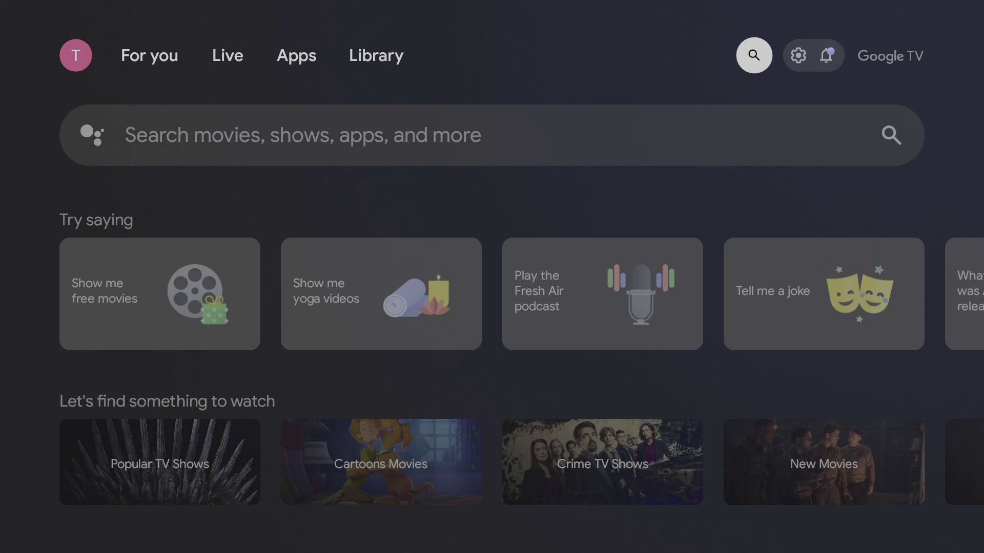
Step: Search for 'downloader' and open the Downloader by AFTVnews app page
key("Down")
key("Return")
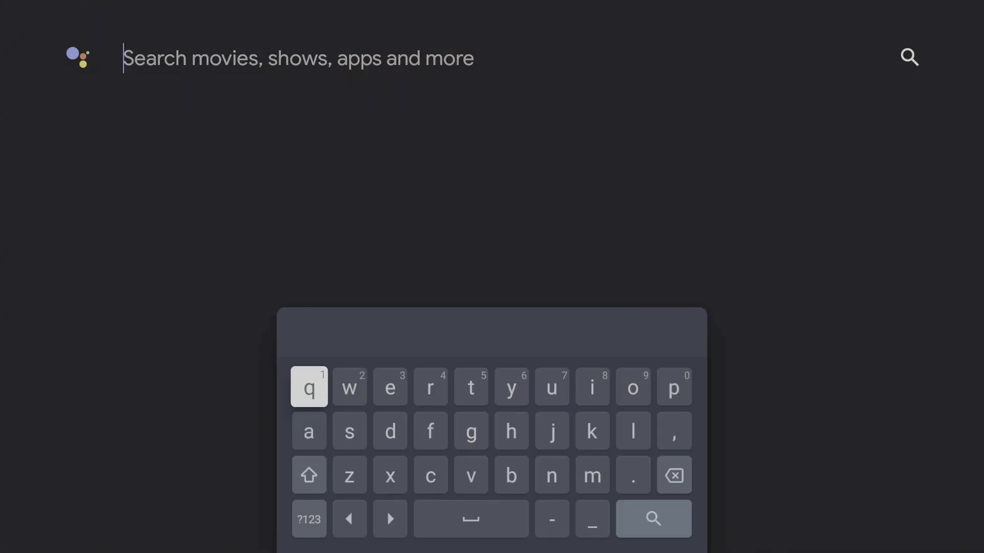
type("downloader")
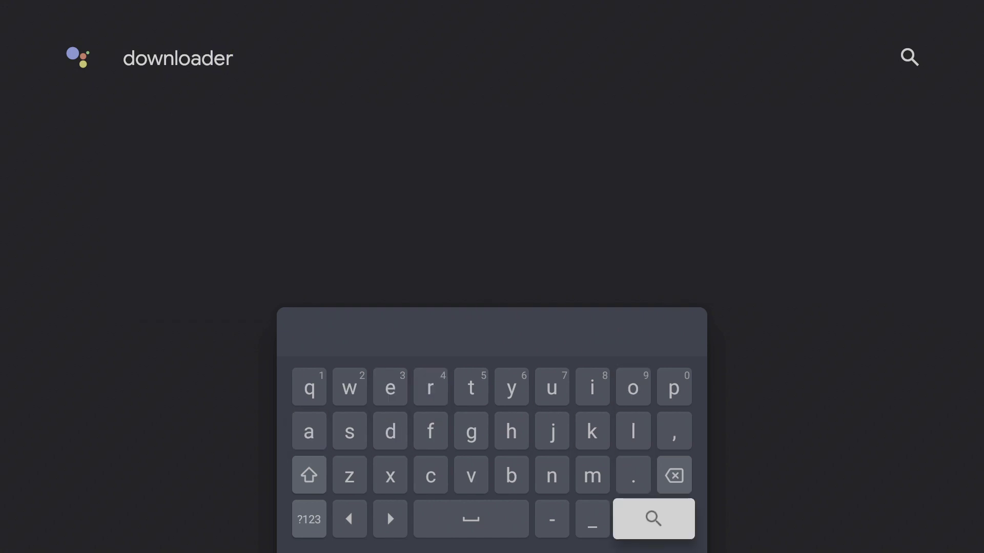
key("Return")
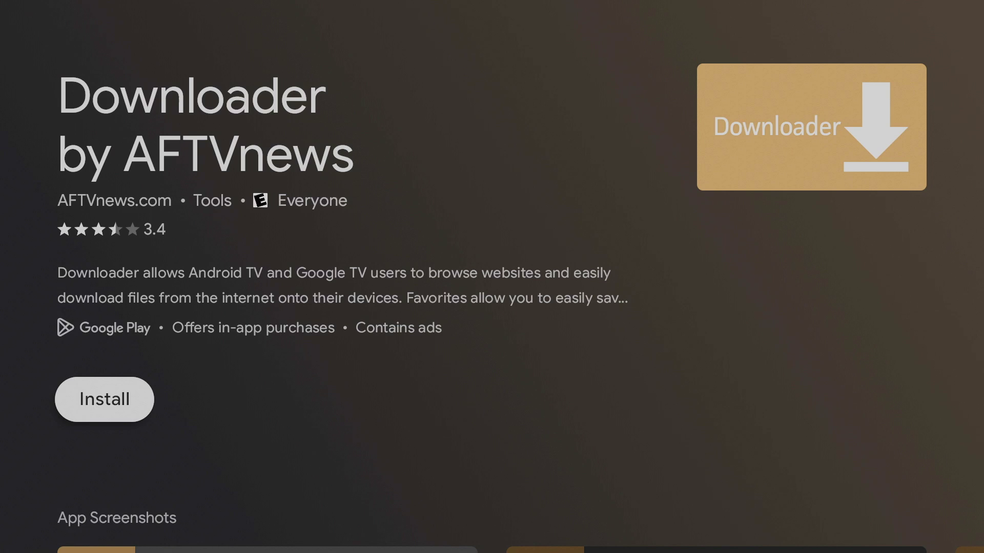
Step: Install Downloader by AFTVnews and move focus to its Open button
key("Return")
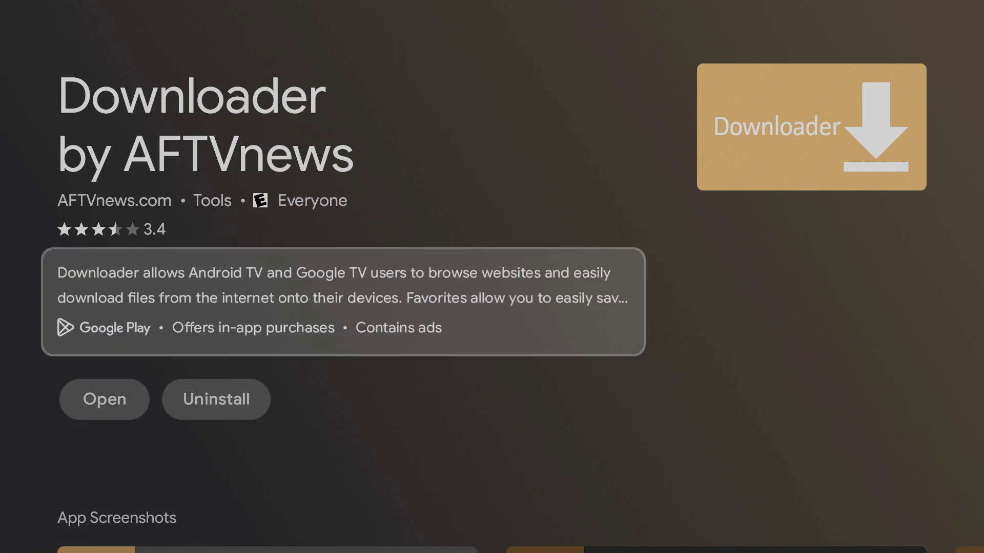
key("Down")
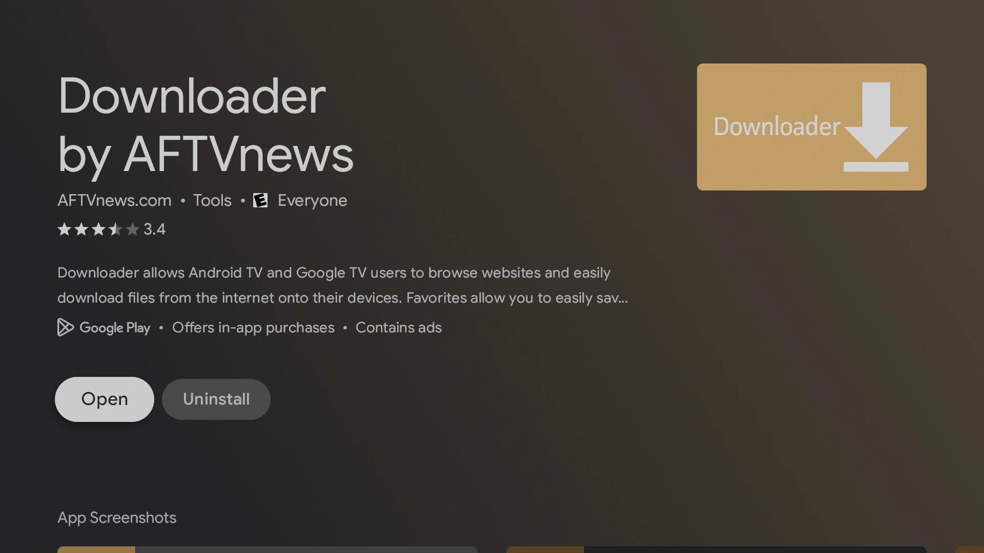
Step: Launch Downloader, allow media access, dismiss the Quick Start Guide, and select the URL box
key("Return")
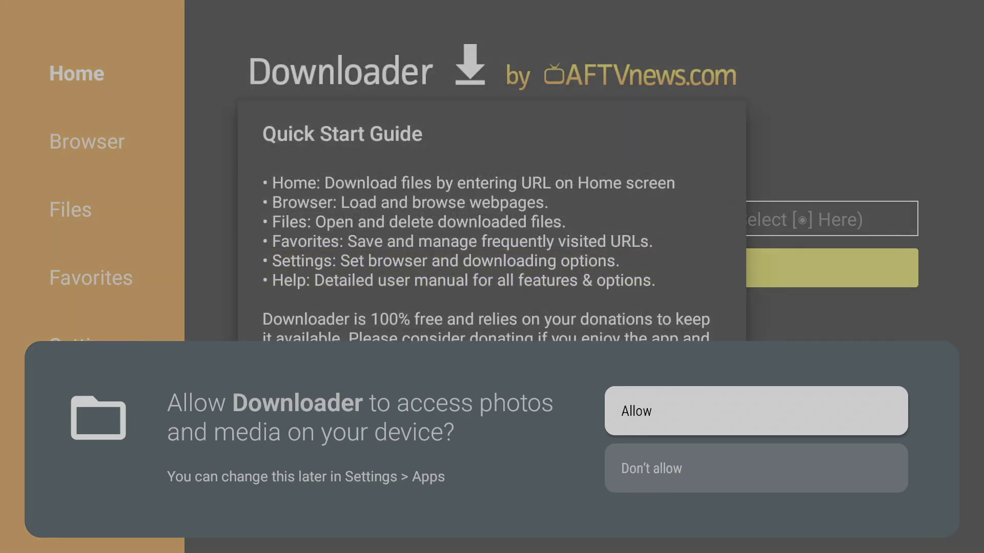
key("Return")
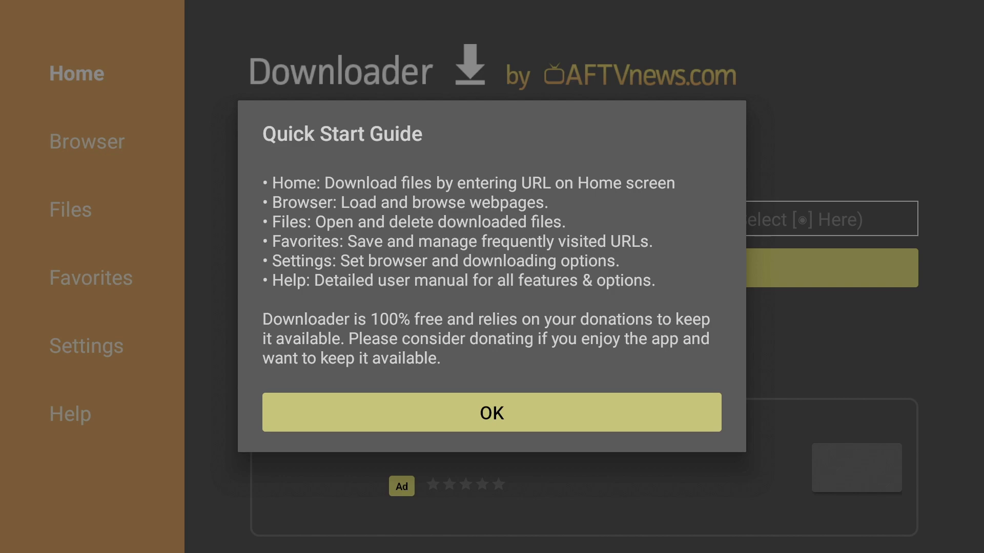
key("Return")
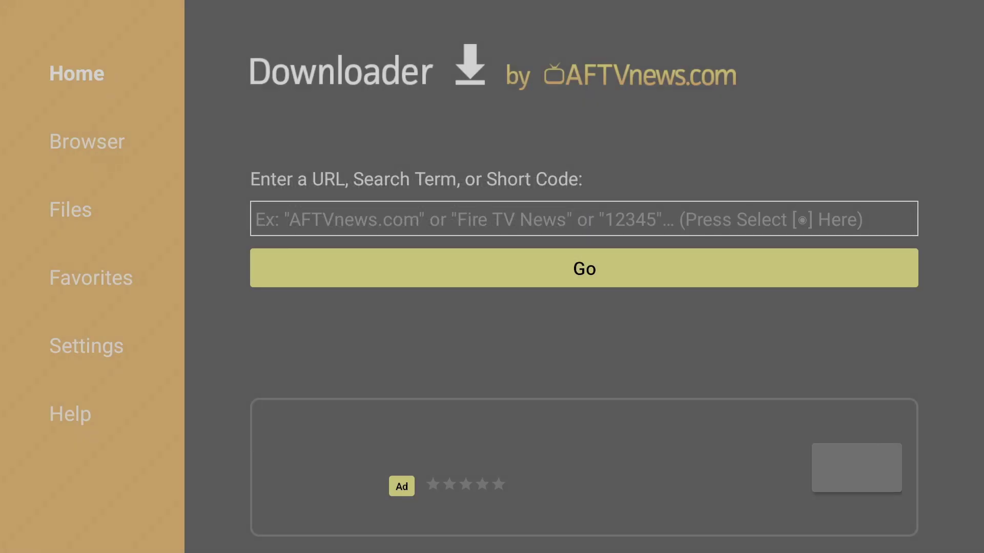
key("Up")
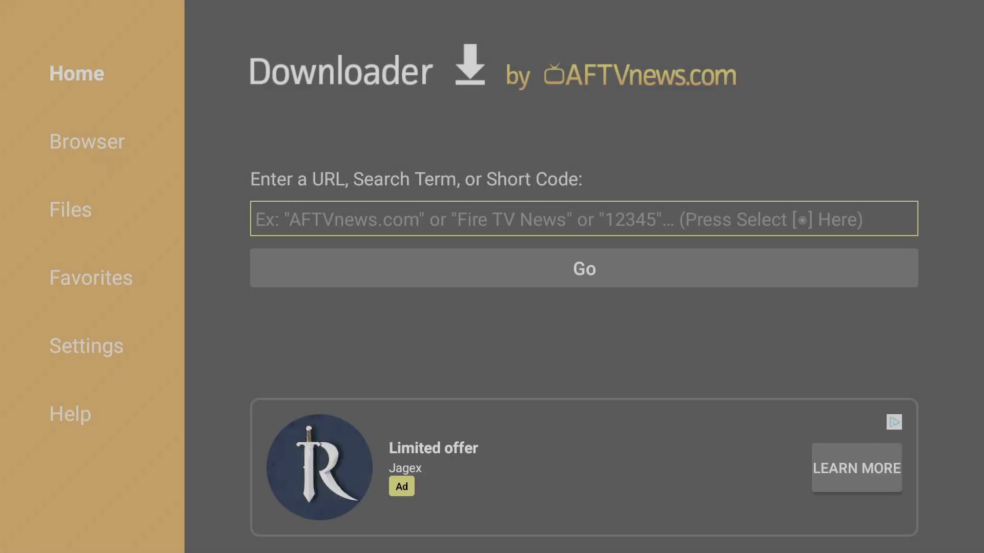
Step: Enter 'bit.ly' in Downloader's URL field using the on-screen keyboard
key("Return")
key("Down")
key("Down")
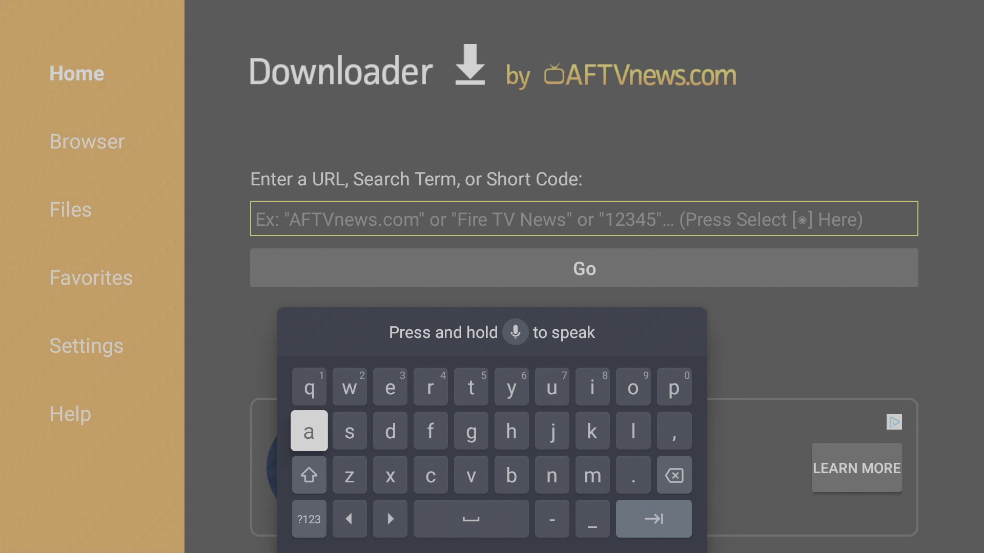
key("Right")
key("Right")
key("Right")
key("Right")
key("Right")
key("Return")
key("Up")
key("Up")
key("Right")
key("Right")
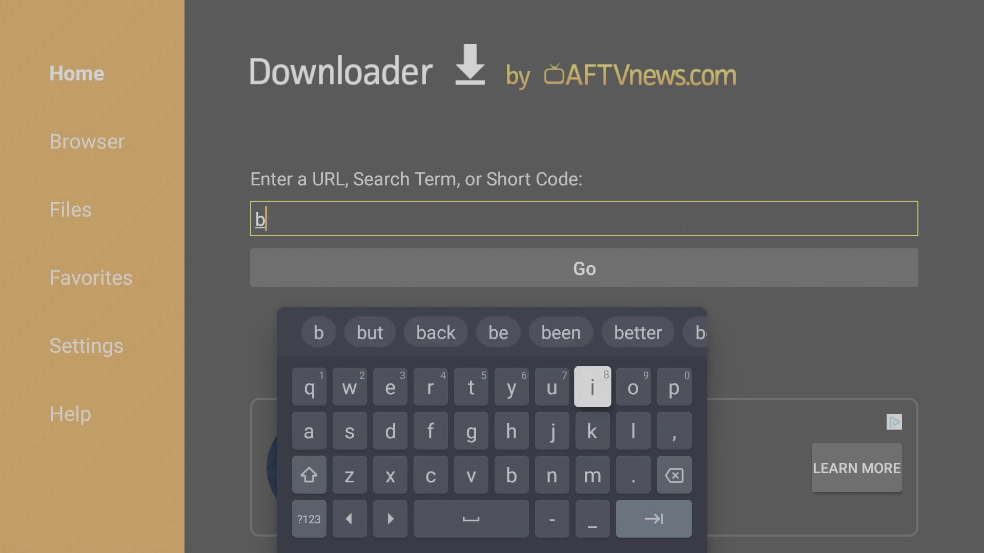
key("Return")
key("Left")
key("Left")
key("Return")
key("Down")
key("Down")
key("Right")
key("Right")
key("Right")
key("Right")
key("Return")
key("Up")
key("Return")
key("Left")
key("Up")
key("Left")
key("Left")
key("Return")
key("Down")
key("Down")
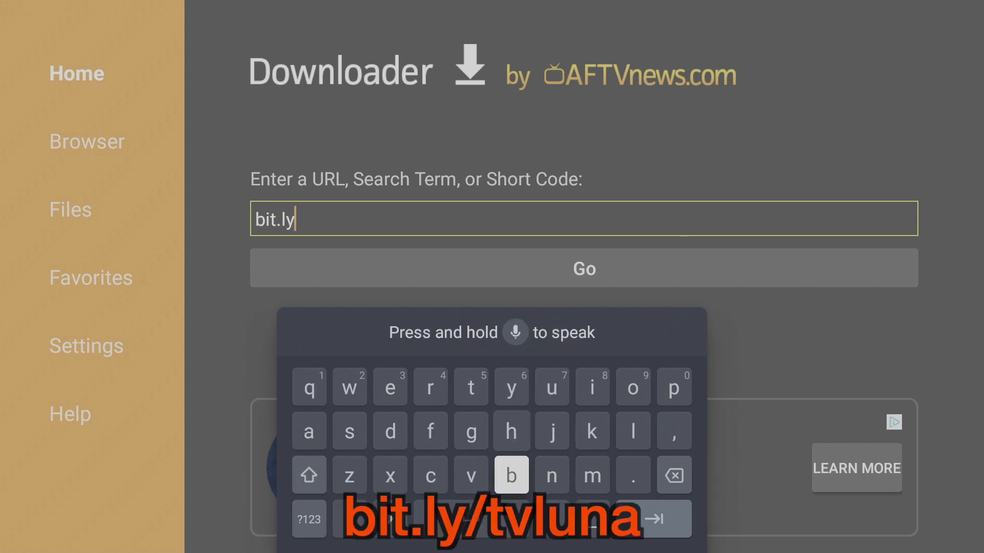
key("Down")
key("Left")
Step: Complete the address as 'bit.ly/tvluna' and submit it
key("Return")
key("Left")
key("Up")
key("Return")
key("Down")
key("Right")
key("Down")
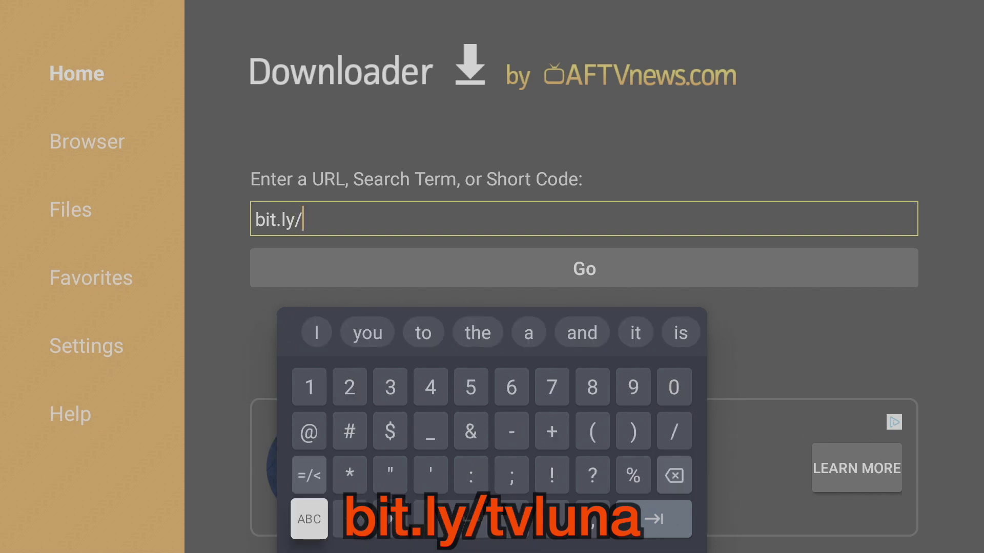
key("Return")
key("Up")
key("Up")
key("Up")
key("Up")
key("Down")
key("Right")
key("Right")
key("Right")
key("Right")
key("Return")
key("Down")
key("Down")
key("Return")
key("Up")
key("Right")
key("Right")
key("Right")
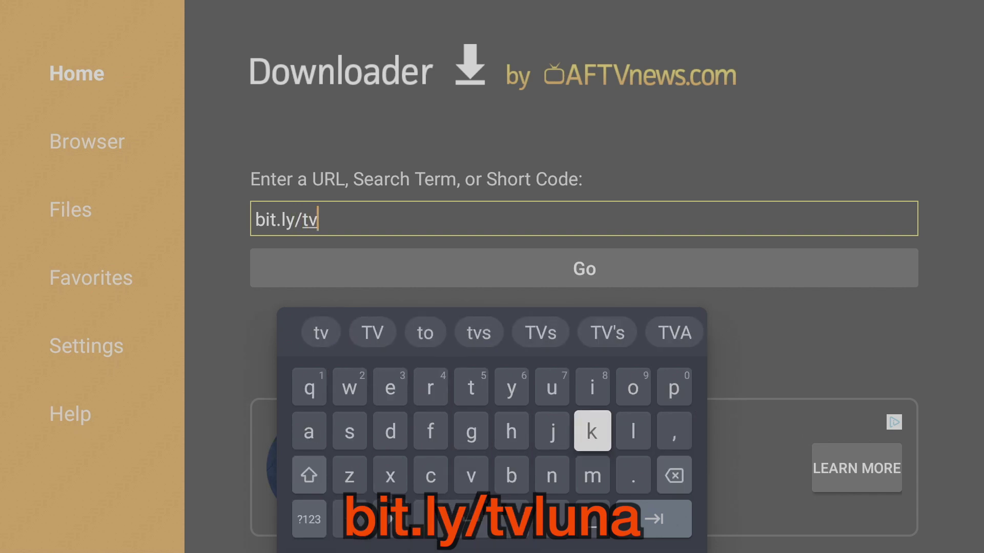
key("Right")
key("Return")
key("Left")
key("Up")
key("Left")
key("Return")
key("Down")
key("Down")
key("Return")
key("Left")
key("Left")
key("Left")
key("Left")
key("Left")
key("Left")
key("Up")
key("Return")
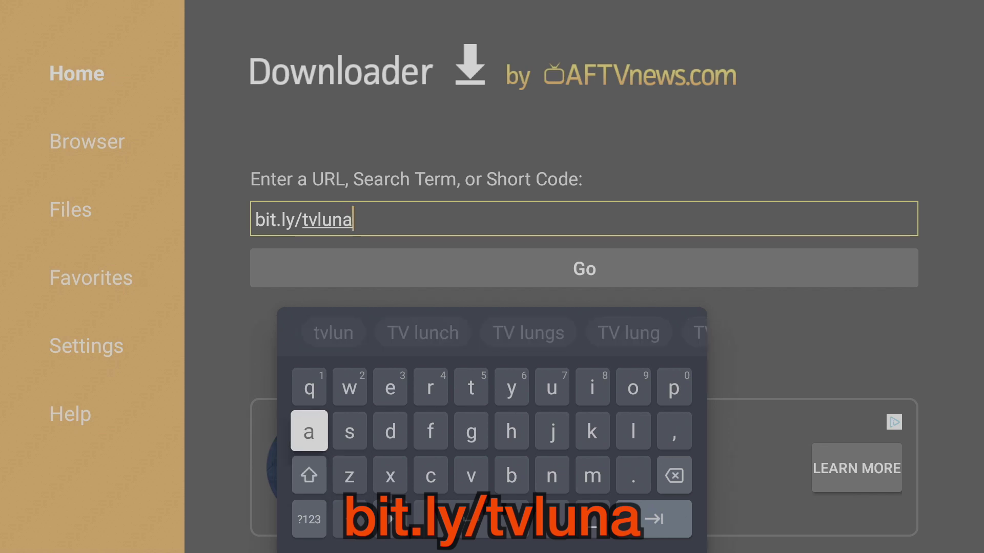
key("Down")
key("Down")
key("Right")
key("Right")
key("Right")
key("Right")
key("Return")
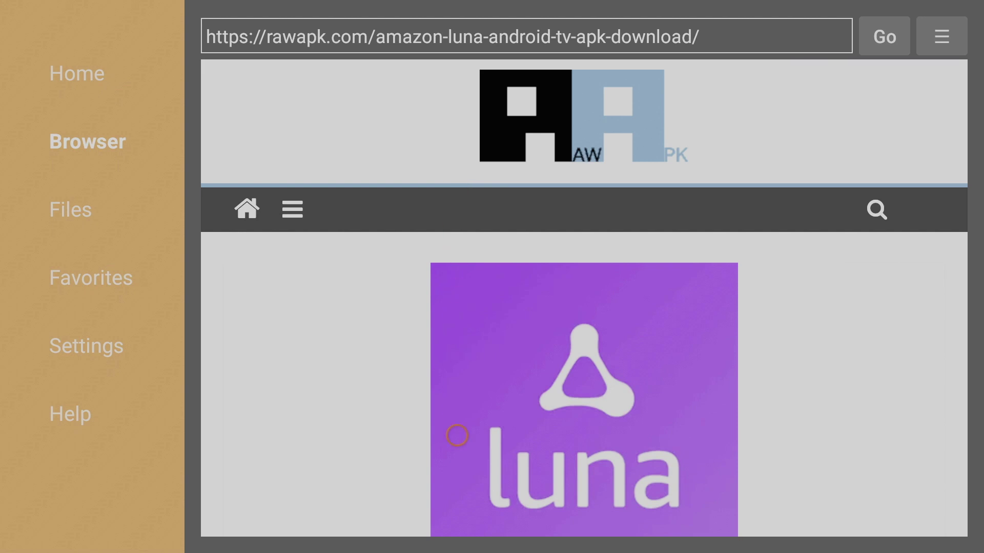
Step: Download the Amazon Luna (Android TV) APK from the rawapk page
scroll(455, 509, "down", 10)
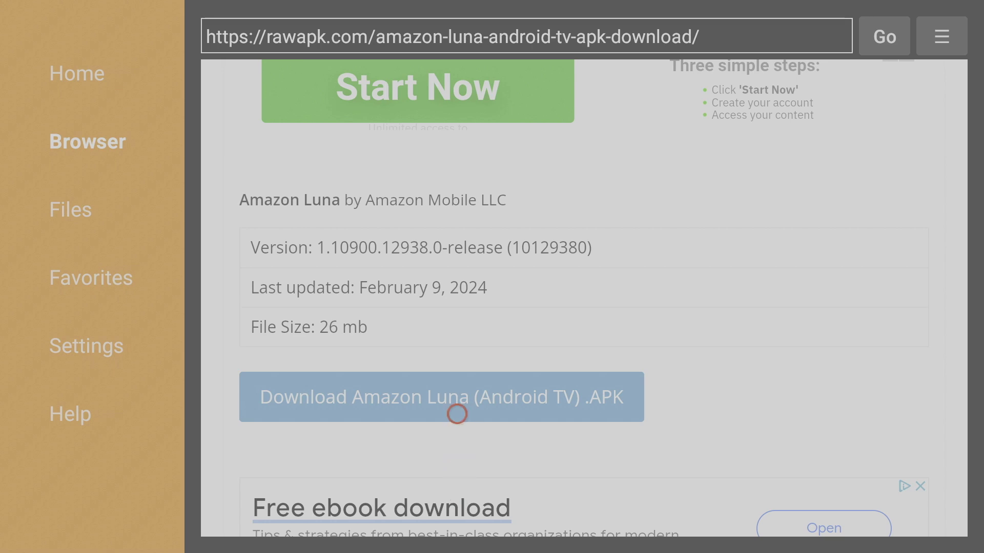
left_click(456, 414)
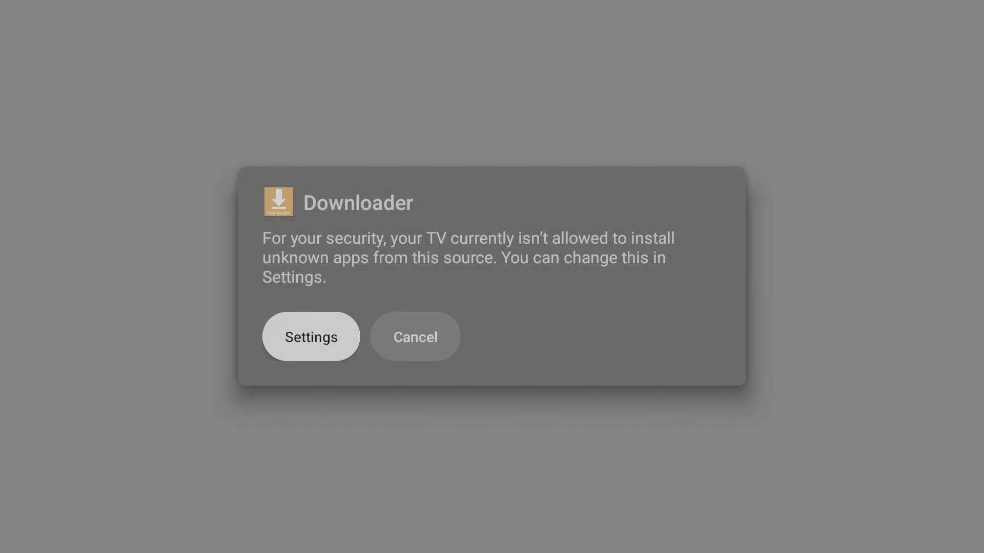
Step: Allow Downloader to install unknown apps
key("Return")
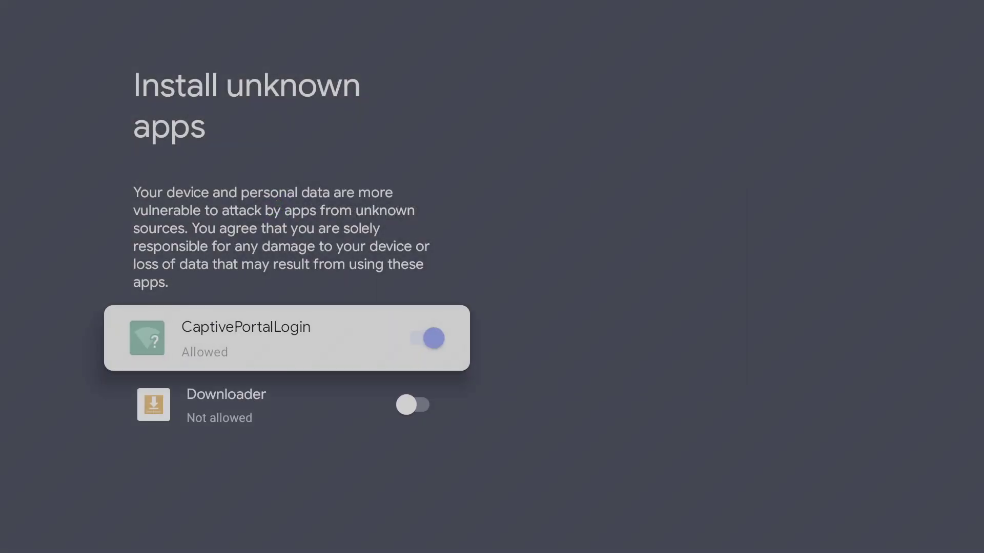
key("Down")
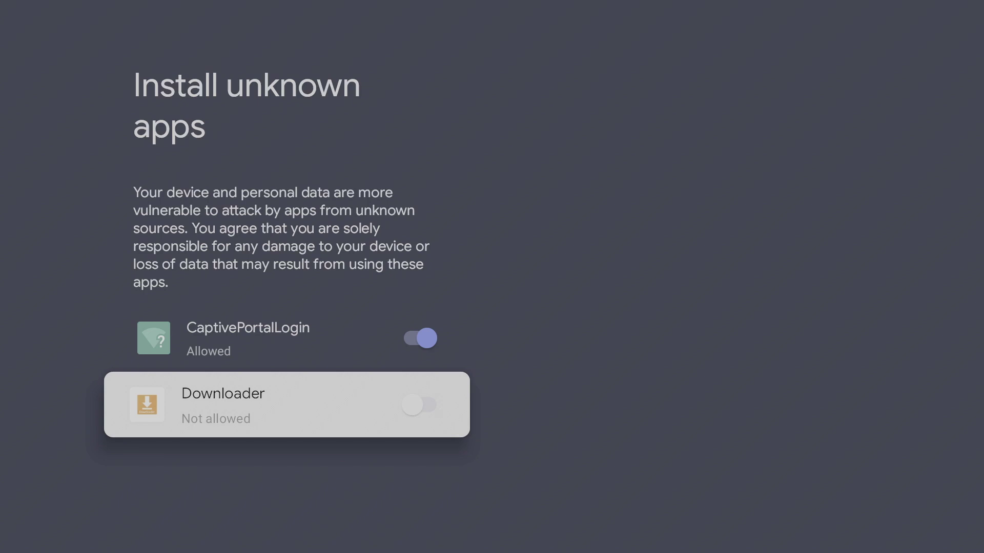
key("Return")
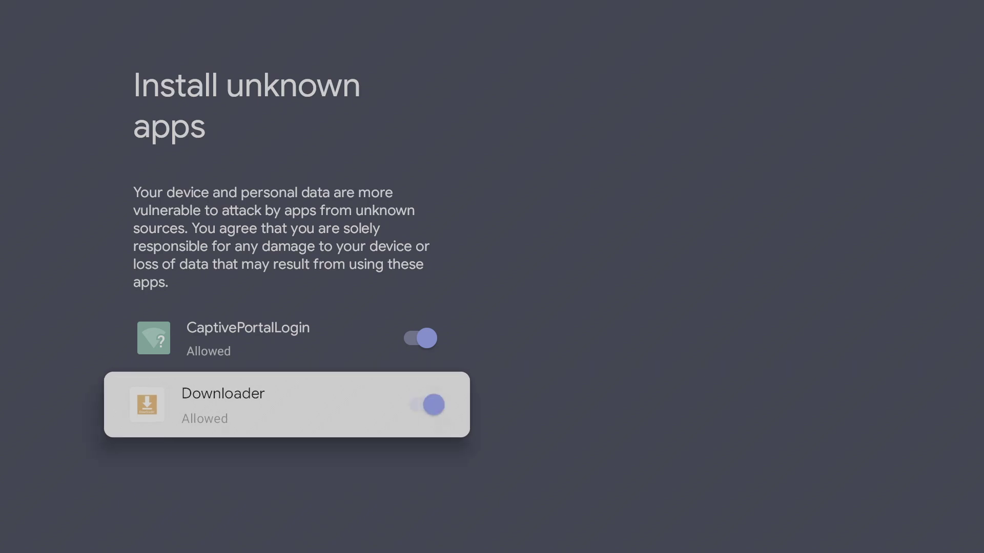
Step: Install Amazon Luna and close the app-installed notice with Done
key("Left")
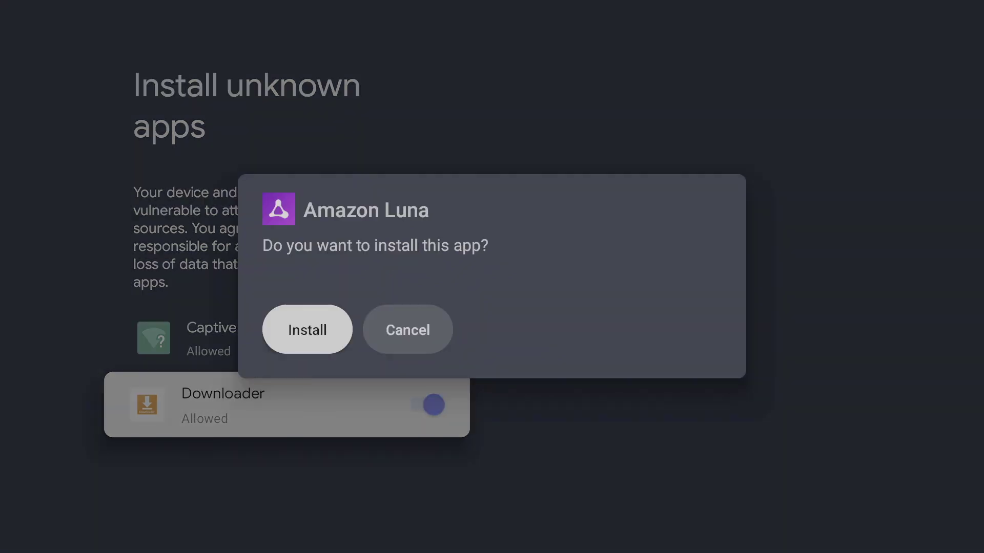
key("Return")
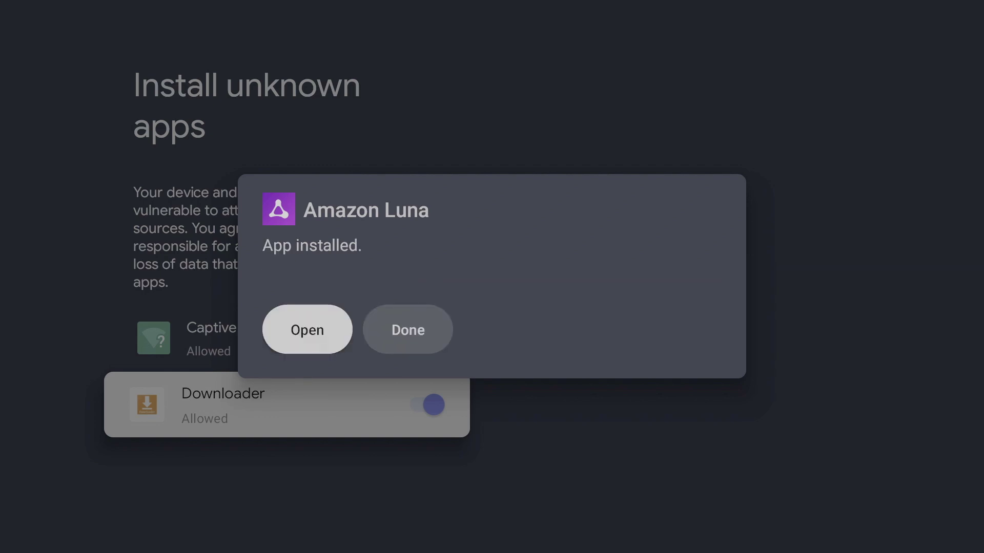
key("Right")
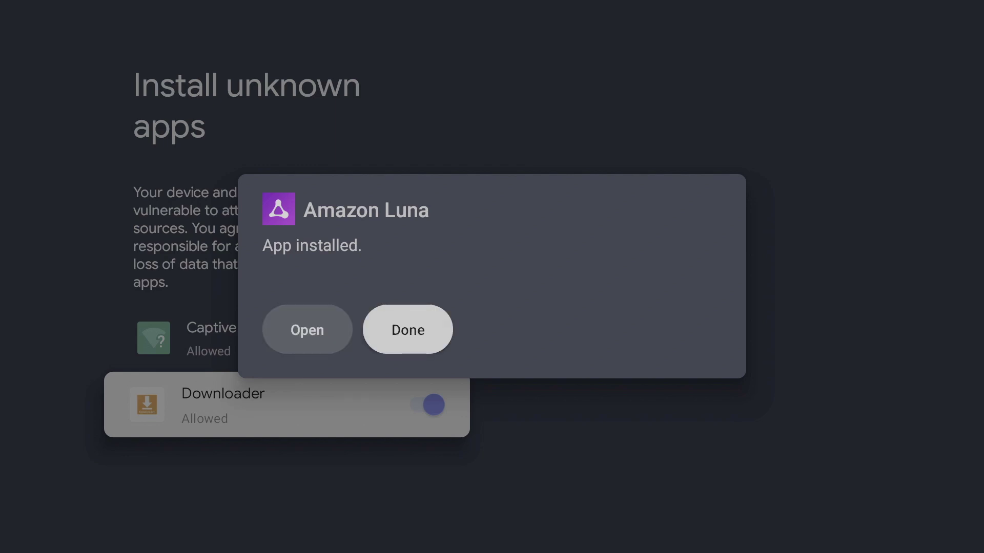
key("Return")
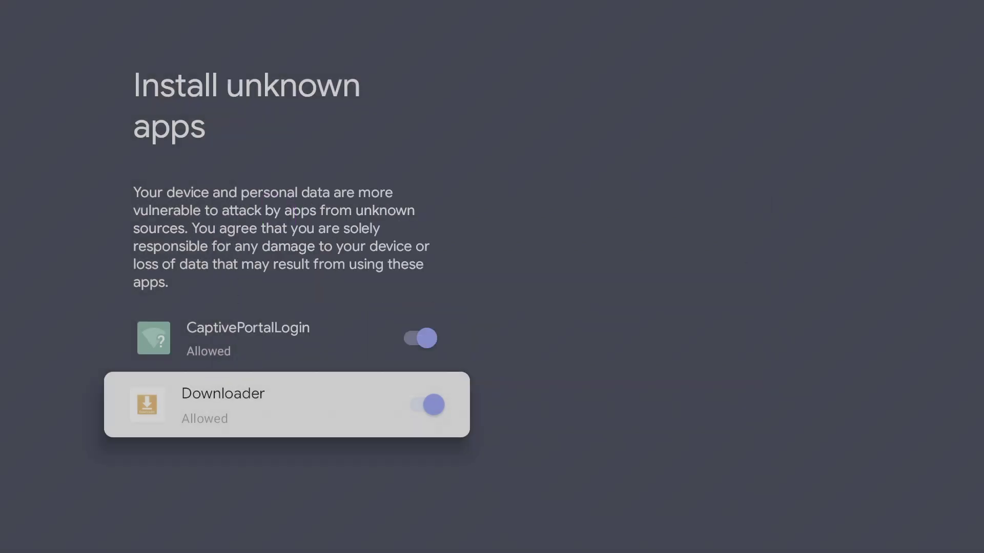
Step: Delete the downloaded Amazon Luna APK from Downloader's Status dialog and confirm
key("Escape")
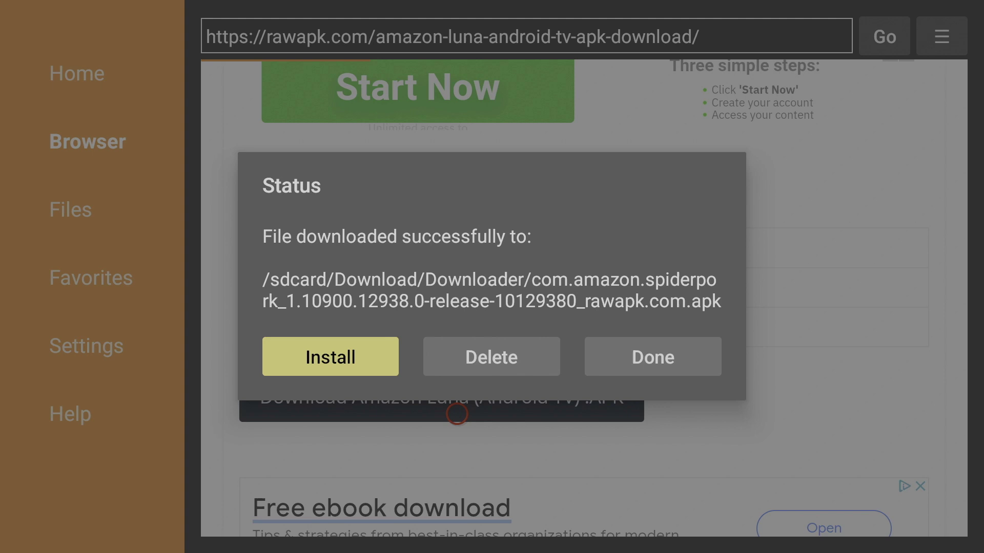
key("Right")
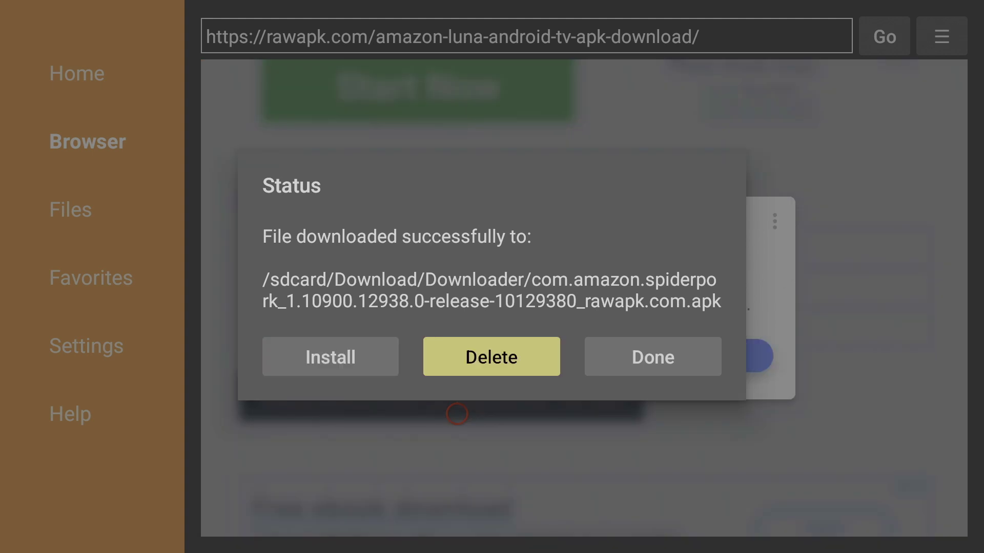
key("Return")
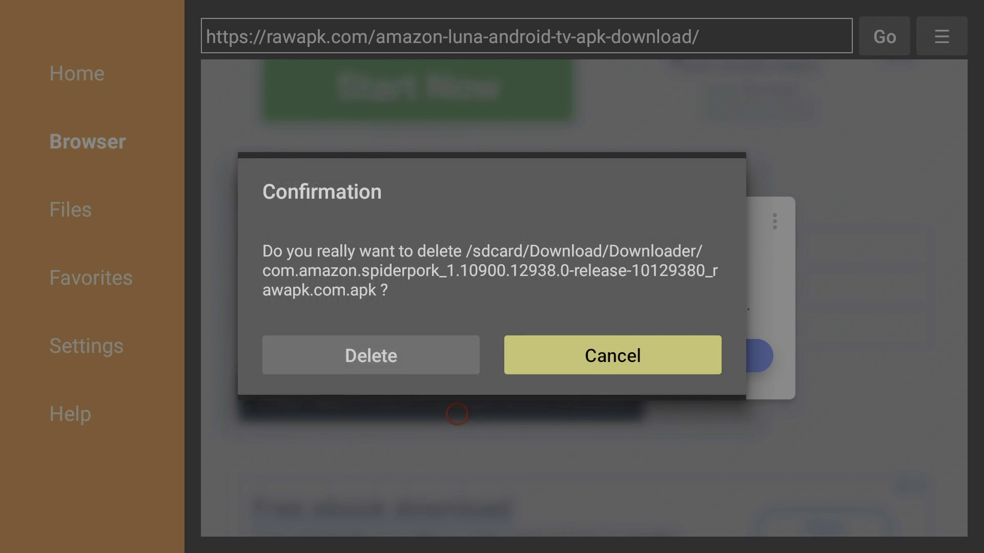
key("Left")
key("Return")
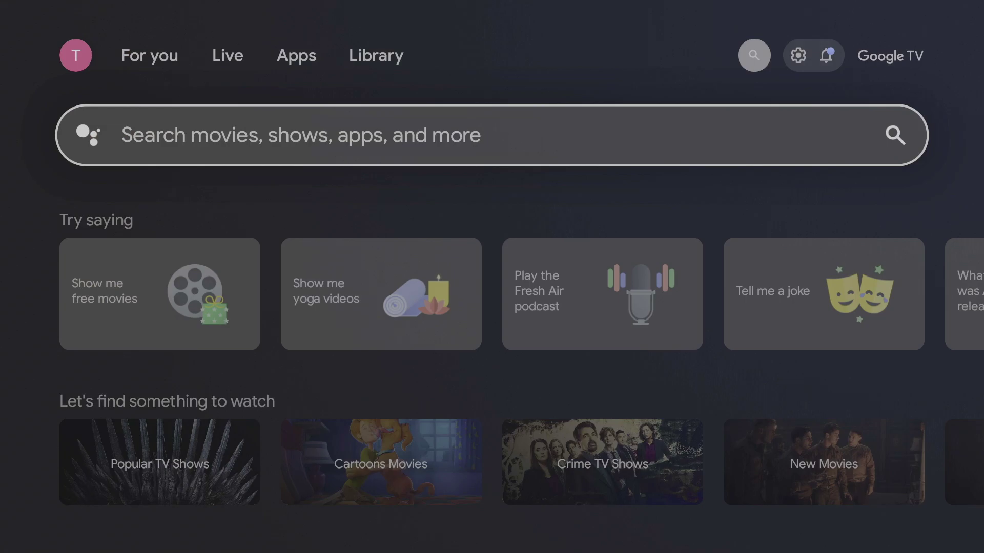
Step: Launch Amazon Luna from the Your apps row on the For you page
key("Up")
key("Left")
key("Left")
key("Left")
key("Left")
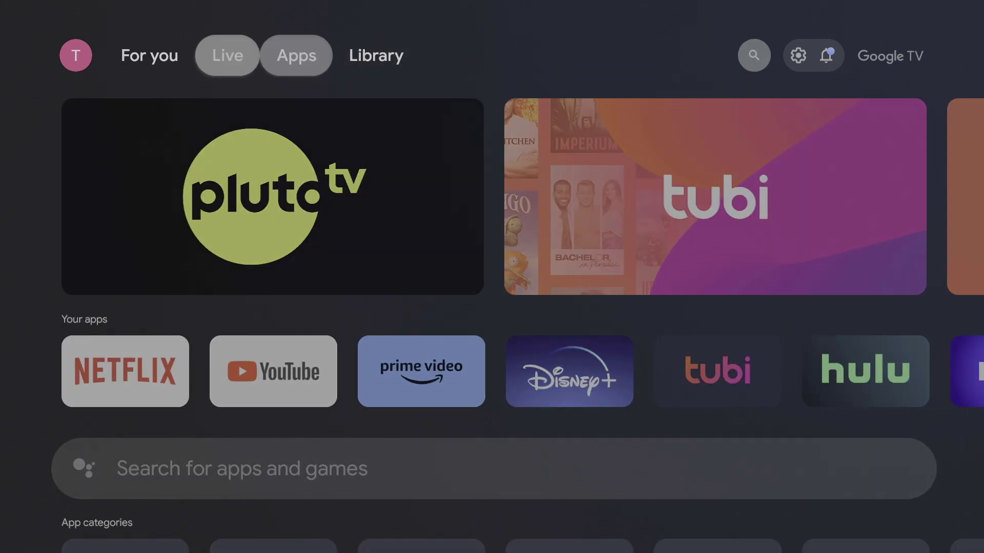
key("Down")
key("Down")
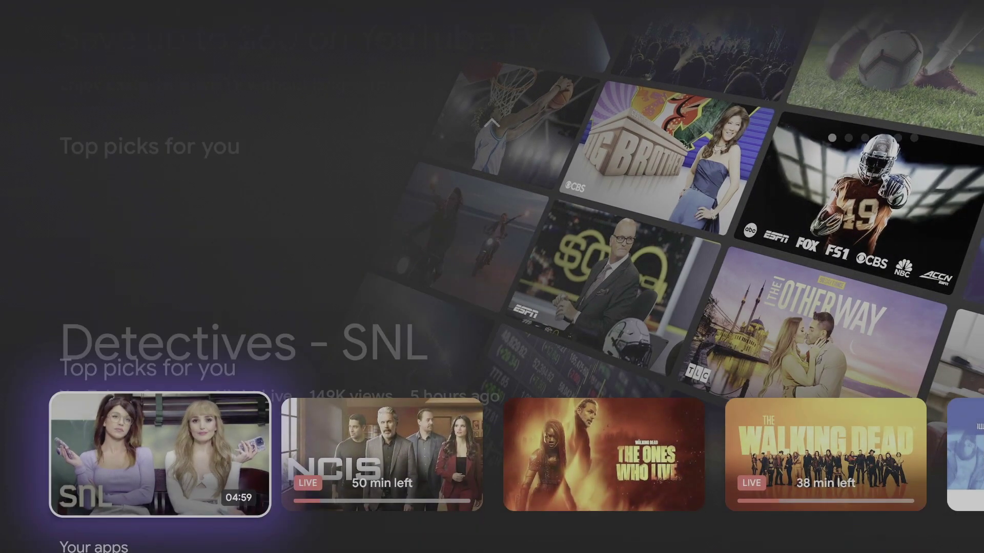
key("Right")
key("Right")
key("Right")
key("Right")
key("Right")
key("Right")
key("Right")
key("Right")
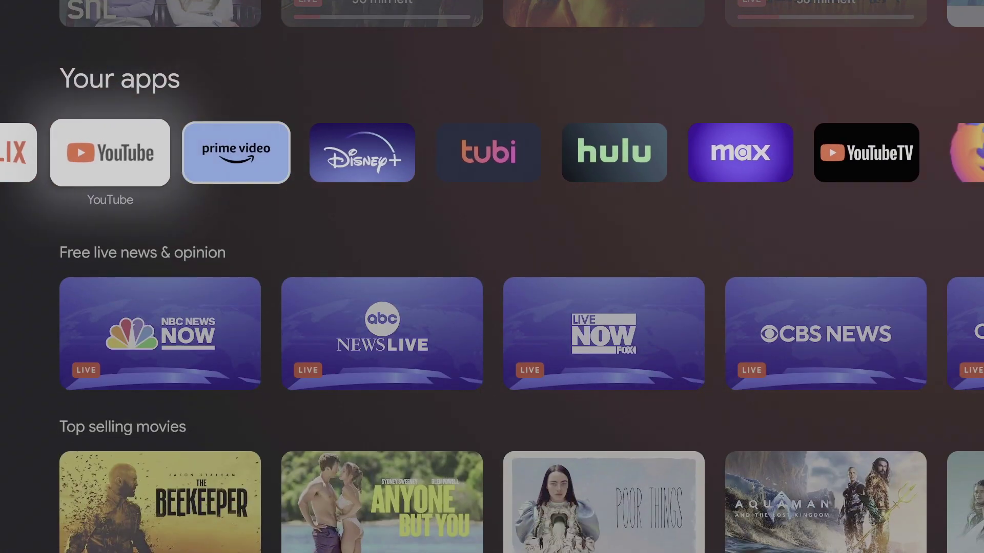
key("Right")
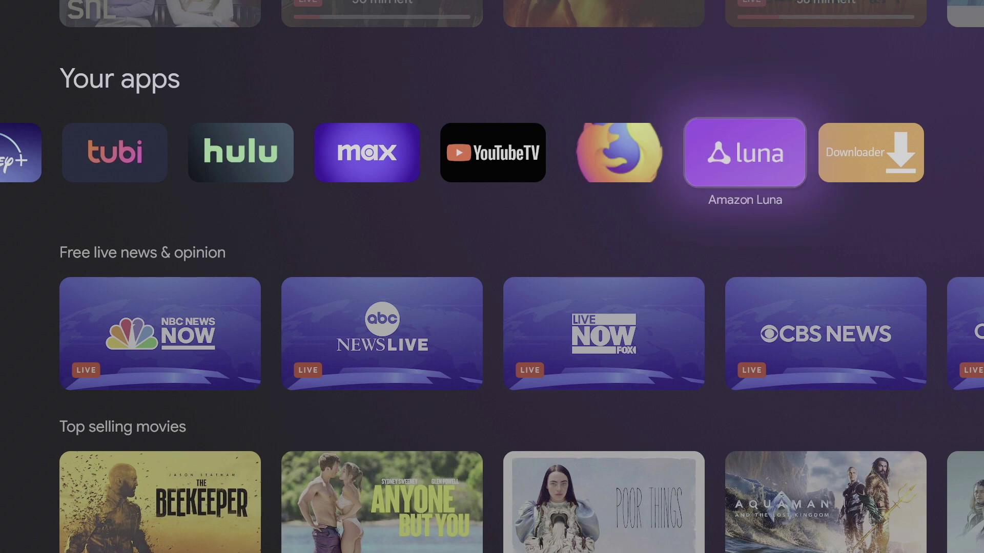
key("Return")
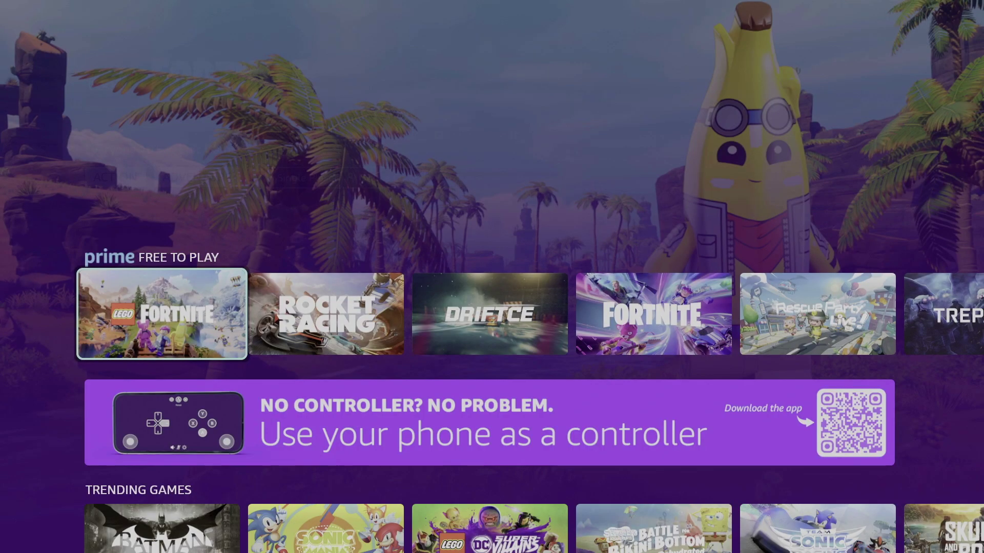
Step: Open the Fortnite tile and choose Play Now to start Epic account linking
key("Right")
key("Right")
key("Right")
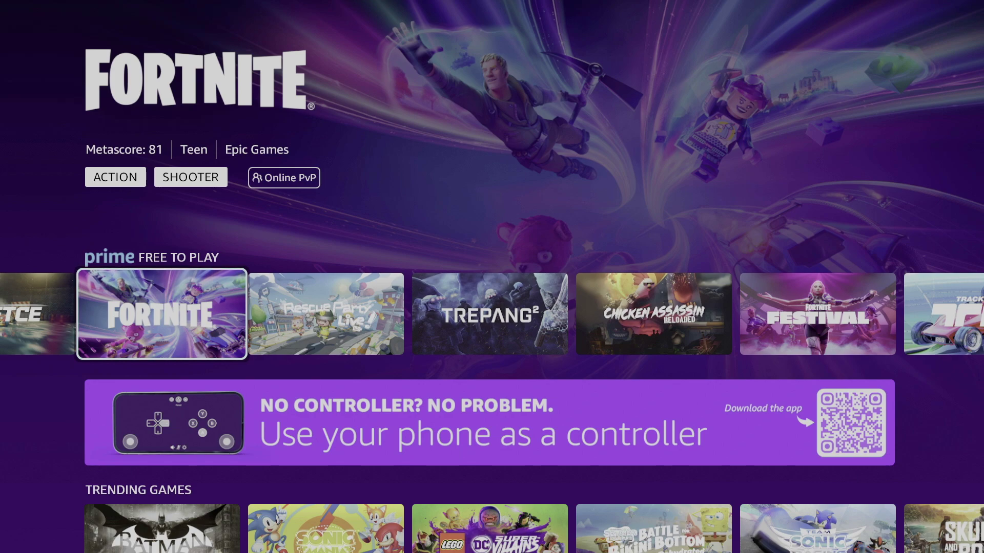
key("Return")
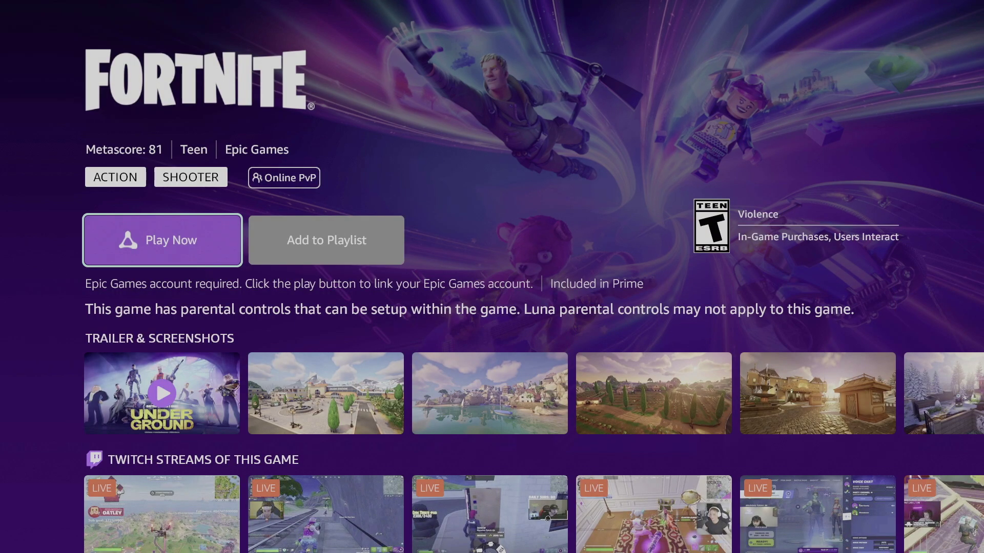
key("Return")
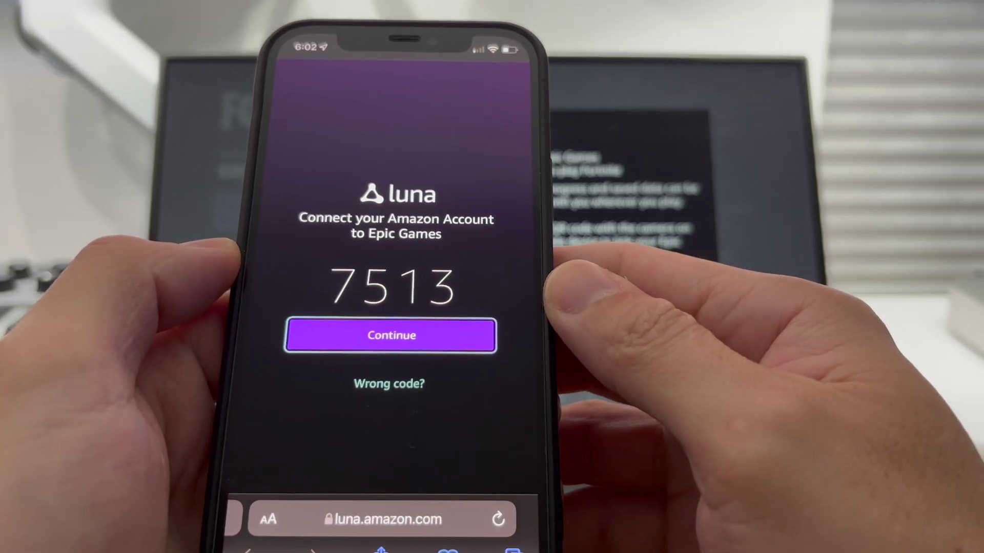
Step: Confirm the code on the phone and allow Luna access to the Epic Games account
left_click(349, 335)
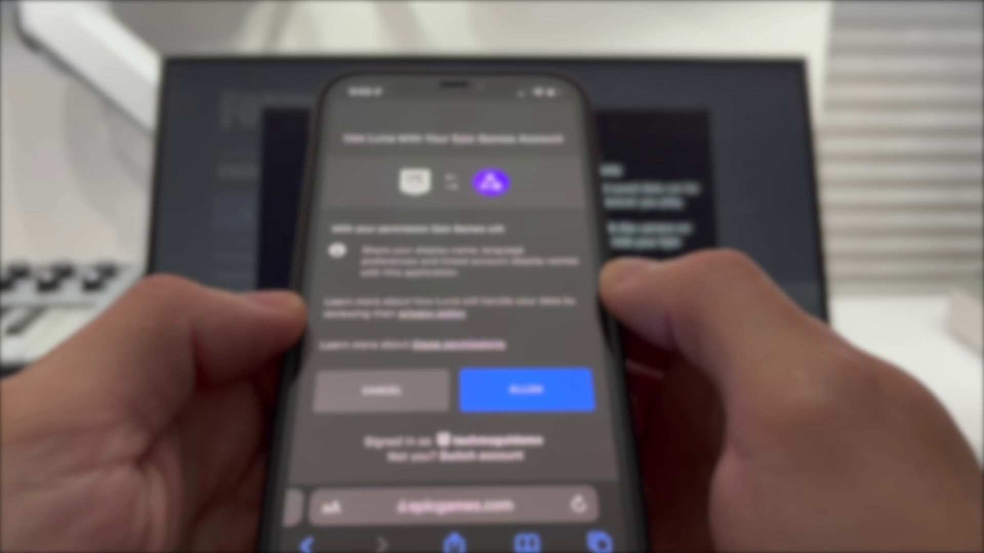
left_click(527, 389)
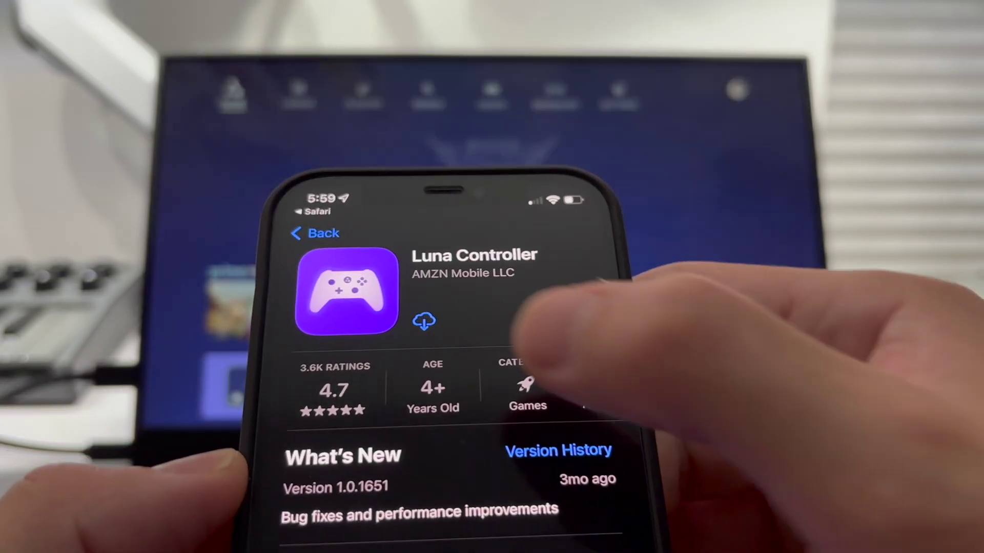
Step: Download the Luna Controller app from the App Store
left_click(412, 299)
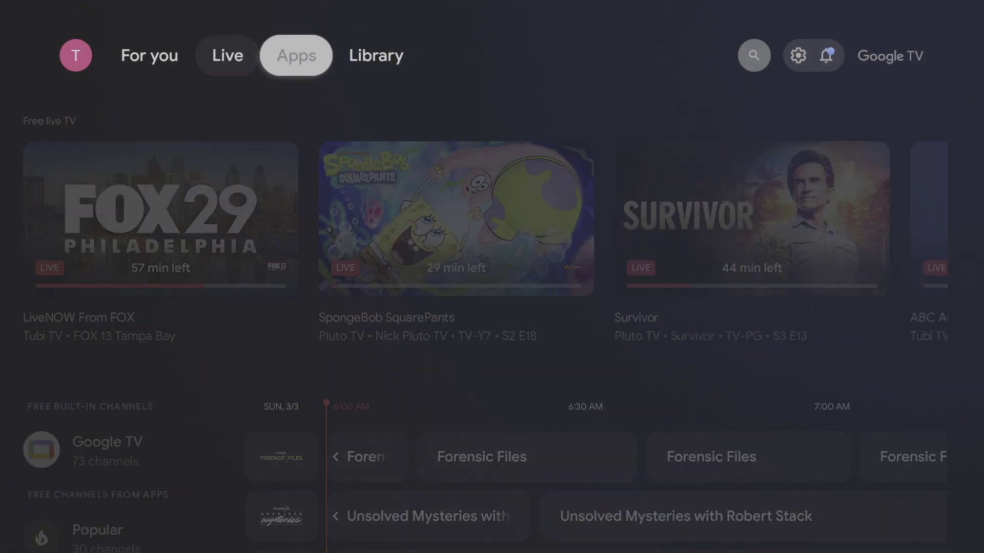
Step: Pair the Wireless Controller over Bluetooth from the TV's accessory settings
key("Return")
key("Return")
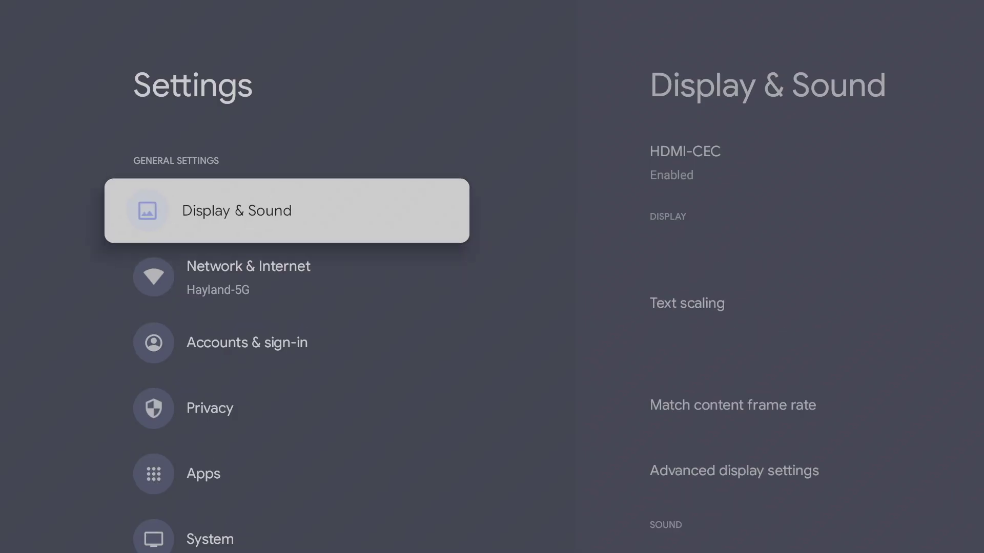
key("Down")
key("Down")
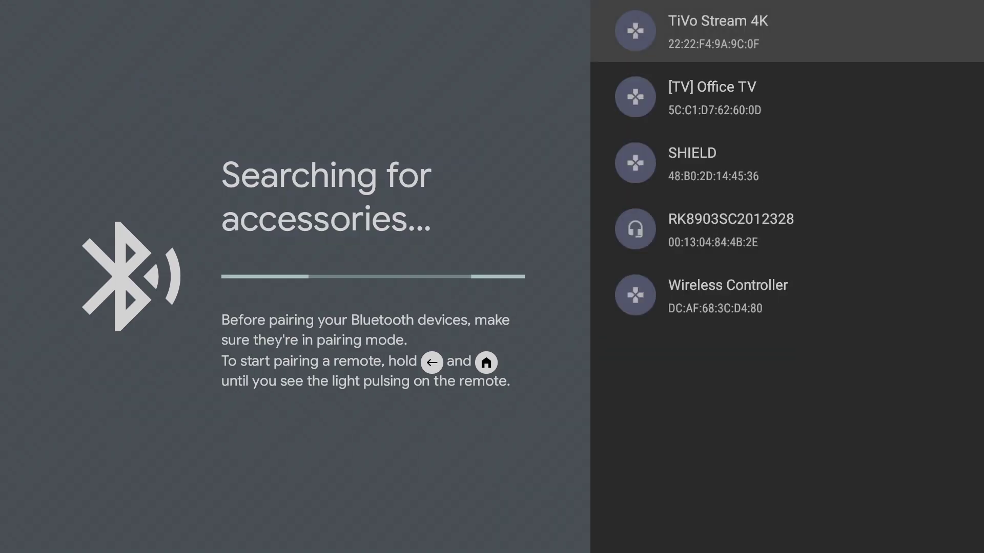
key("Down")
key("Down")
key("Down")
key("Down")
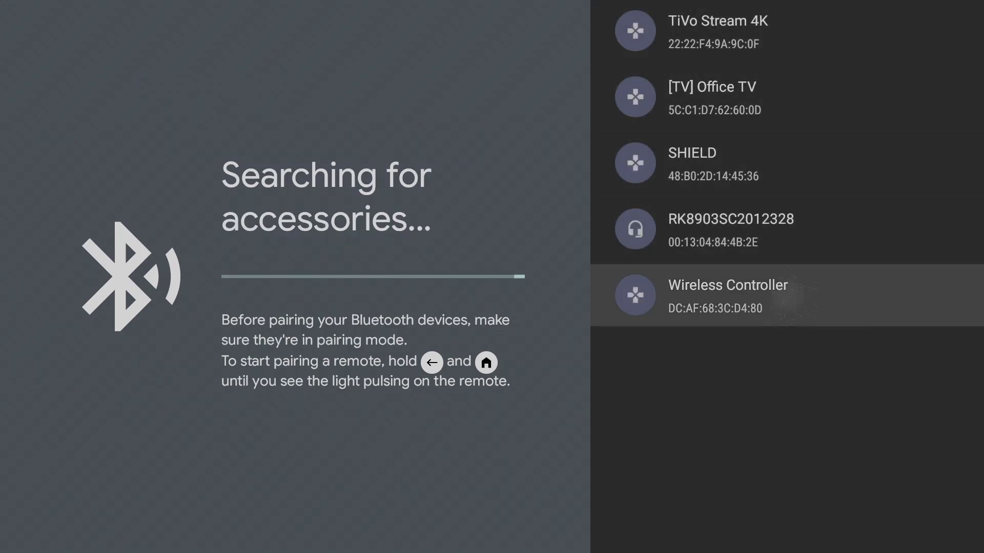
key("Return")
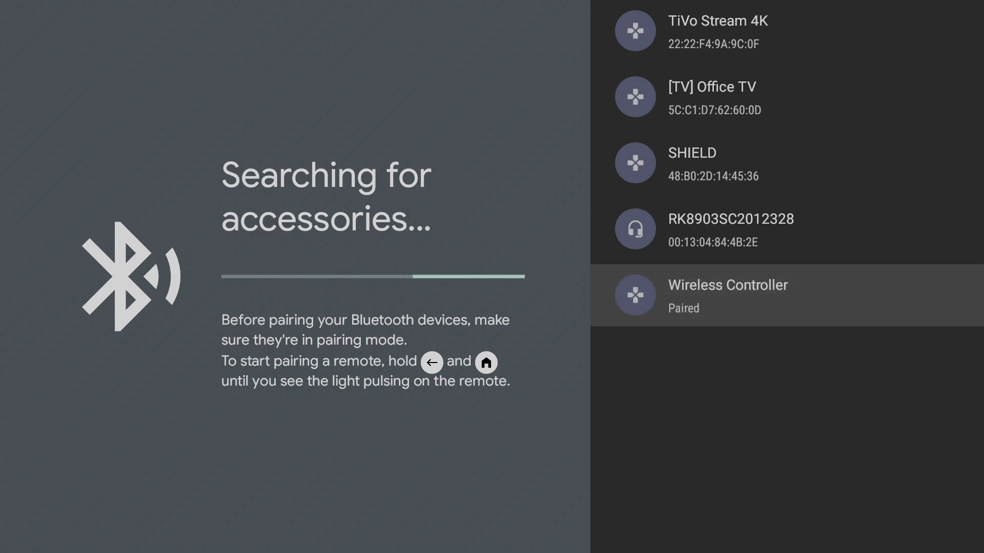